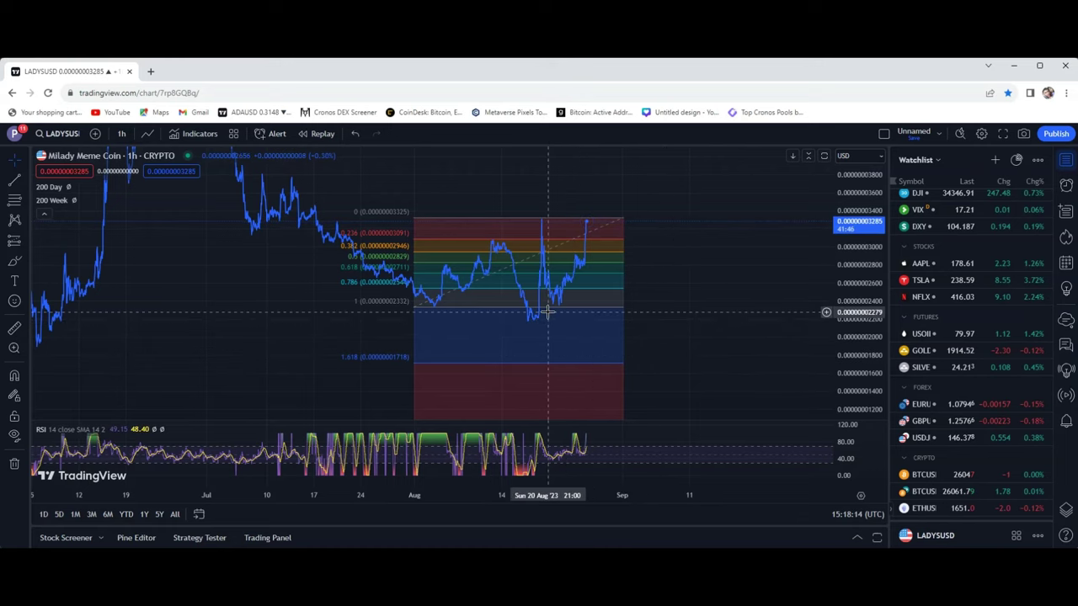
Measure the rise from the August low, then move the Fib low anchor to 0.00000002180.
{"action": "left_click", "coordinate": [14, 329]}
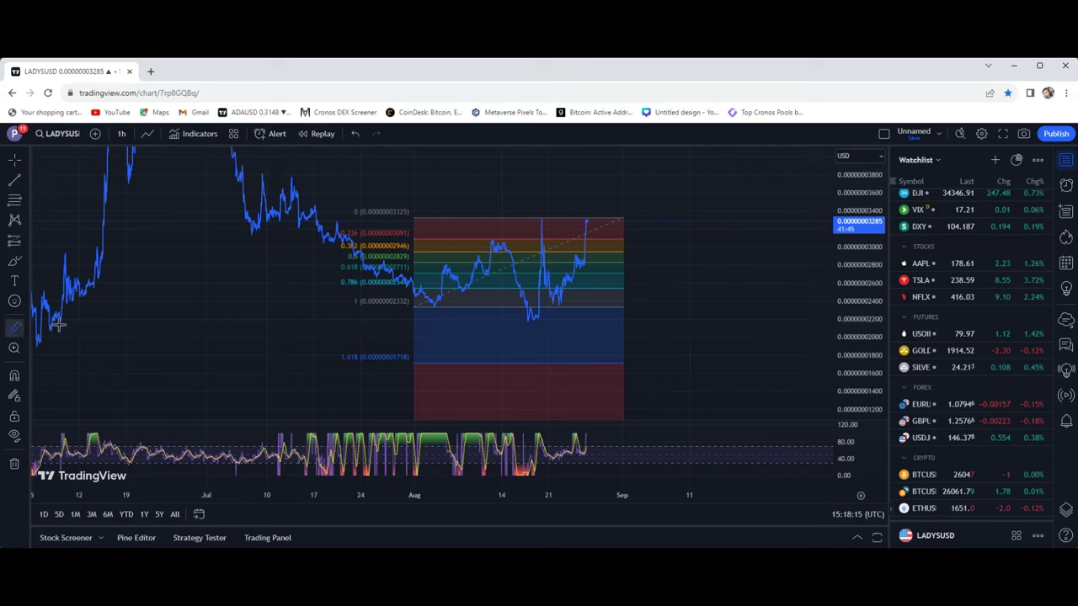
{"action": "left_click", "coordinate": [532, 321]}
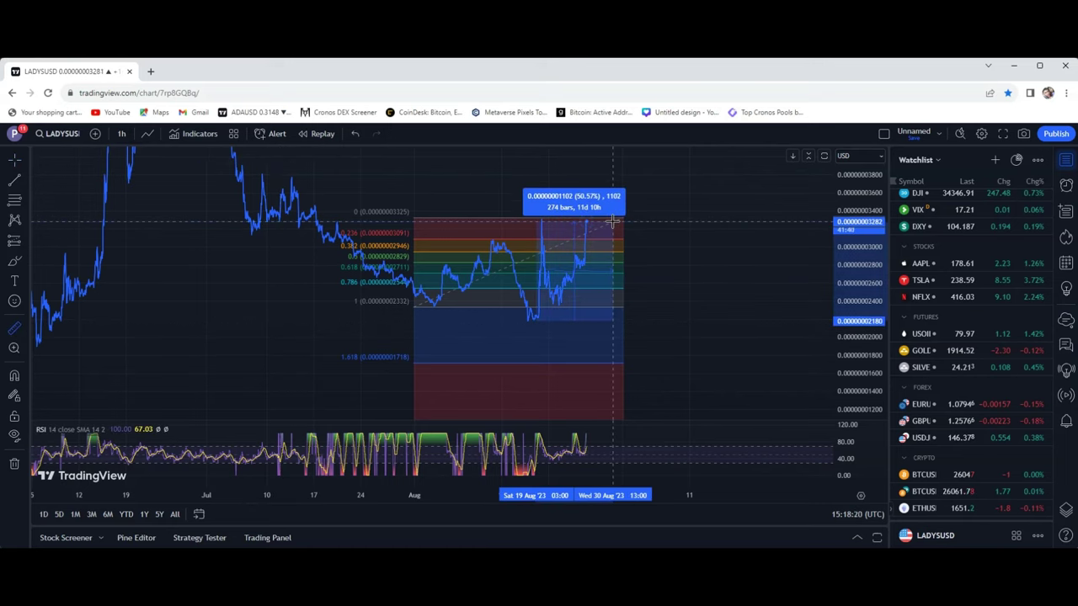
{"action": "left_click", "coordinate": [628, 228]}
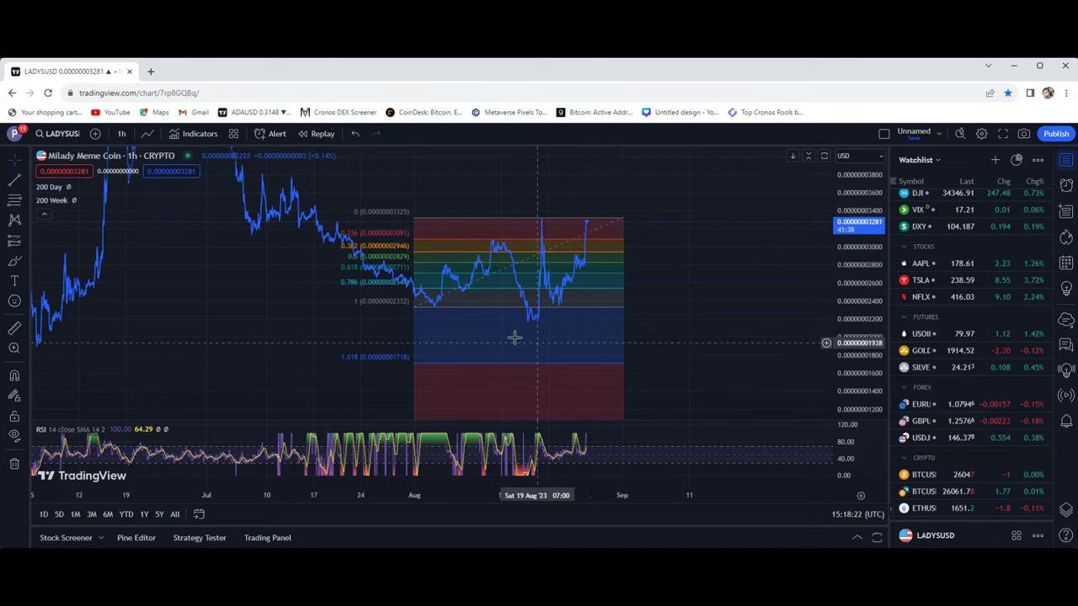
{"action": "left_click_drag", "start_coordinate": [414, 301], "coordinate": [416, 321]}
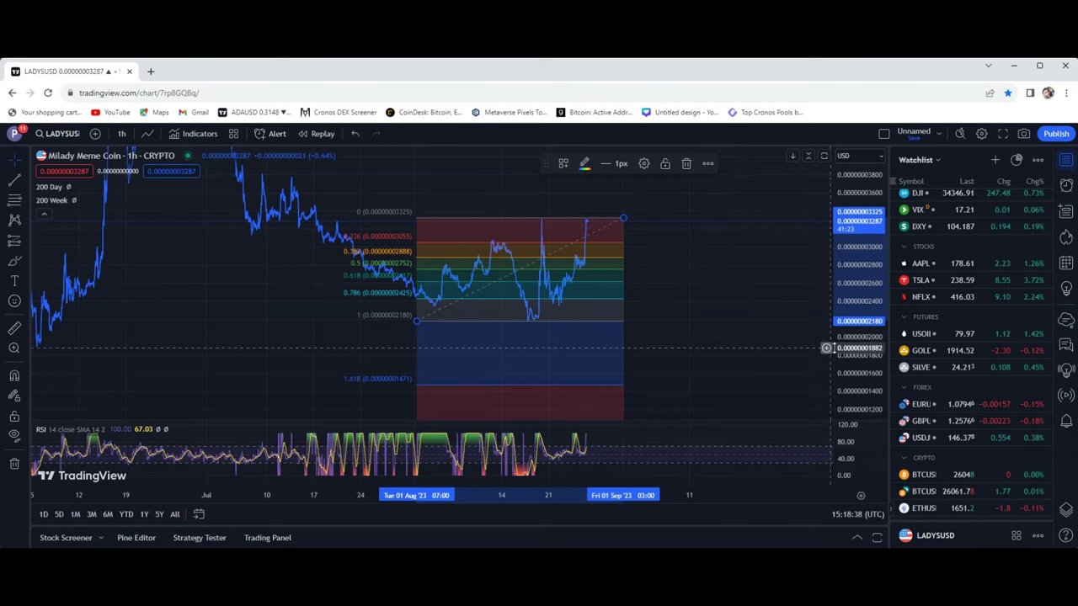
Zoom and pan so the August swing, late July history and full Fib retracement fill the view.
{"action": "left_click_drag", "start_coordinate": [851, 354], "coordinate": [855, 308]}
{"action": "scroll", "coordinate": [784, 315], "scroll_direction": "up", "scroll_amount": 2}
{"action": "scroll", "coordinate": [517, 330], "scroll_direction": "up", "scroll_amount": 2}
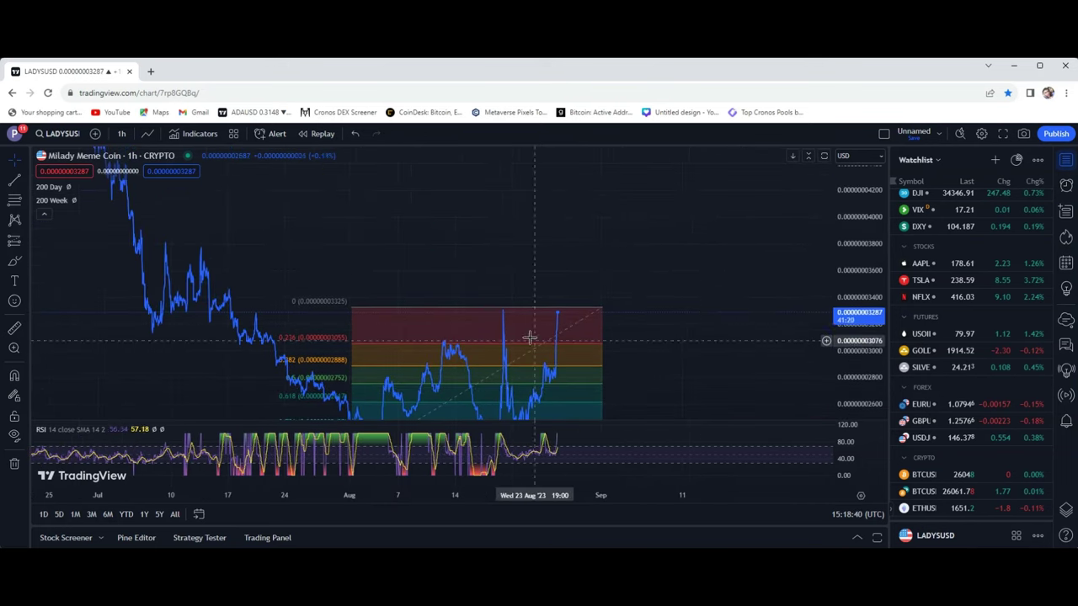
{"action": "left_click_drag", "start_coordinate": [677, 310], "coordinate": [699, 236]}
{"action": "scroll", "coordinate": [673, 289], "scroll_direction": "up", "scroll_amount": 1}
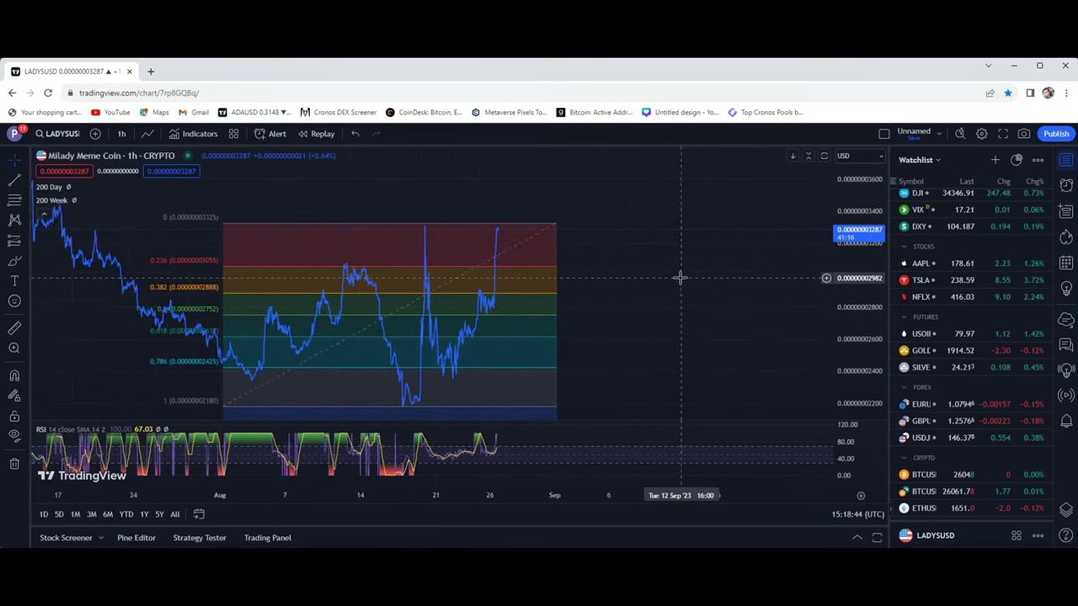
{"action": "scroll", "coordinate": [567, 257], "scroll_direction": "up", "scroll_amount": 1}
{"action": "left_click_drag", "start_coordinate": [567, 257], "coordinate": [765, 298]}
{"action": "left_click_drag", "start_coordinate": [621, 228], "coordinate": [669, 231]}
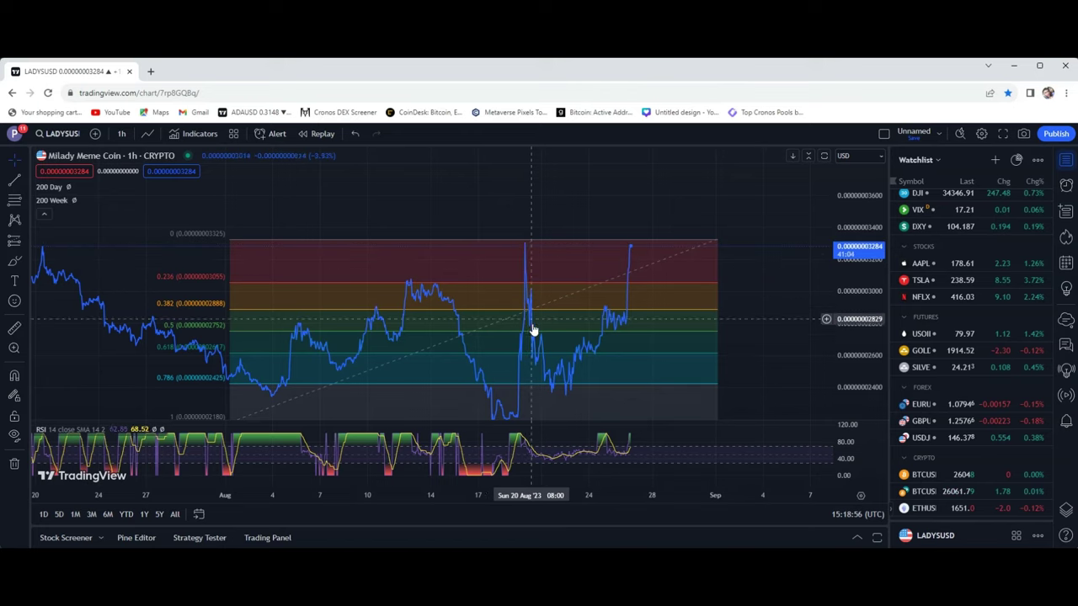
{"action": "left_click_drag", "start_coordinate": [842, 204], "coordinate": [840, 307]}
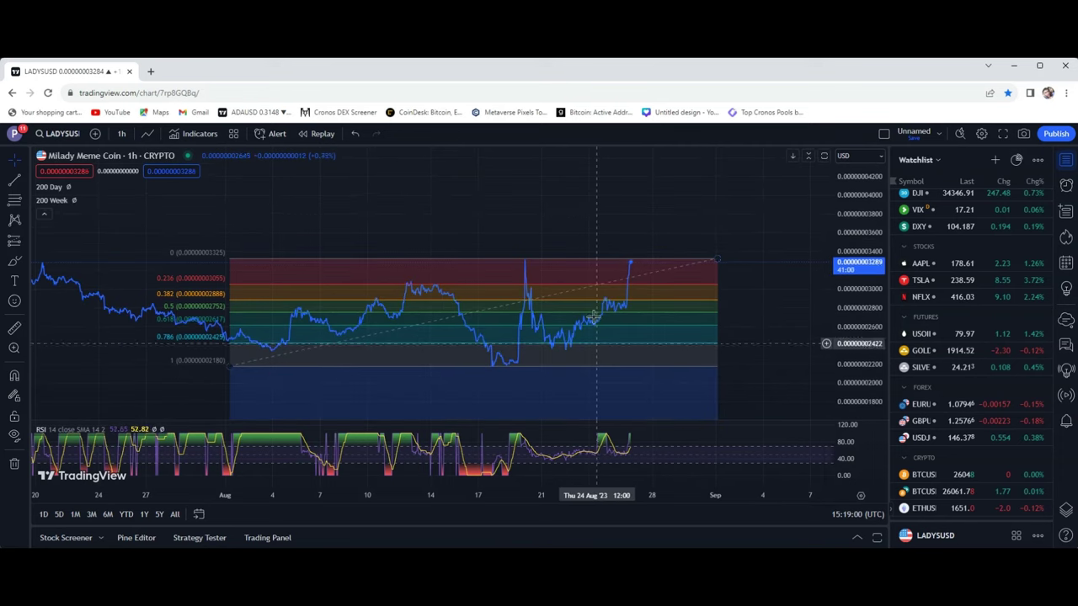
{"action": "left_click_drag", "start_coordinate": [582, 231], "coordinate": [568, 220]}
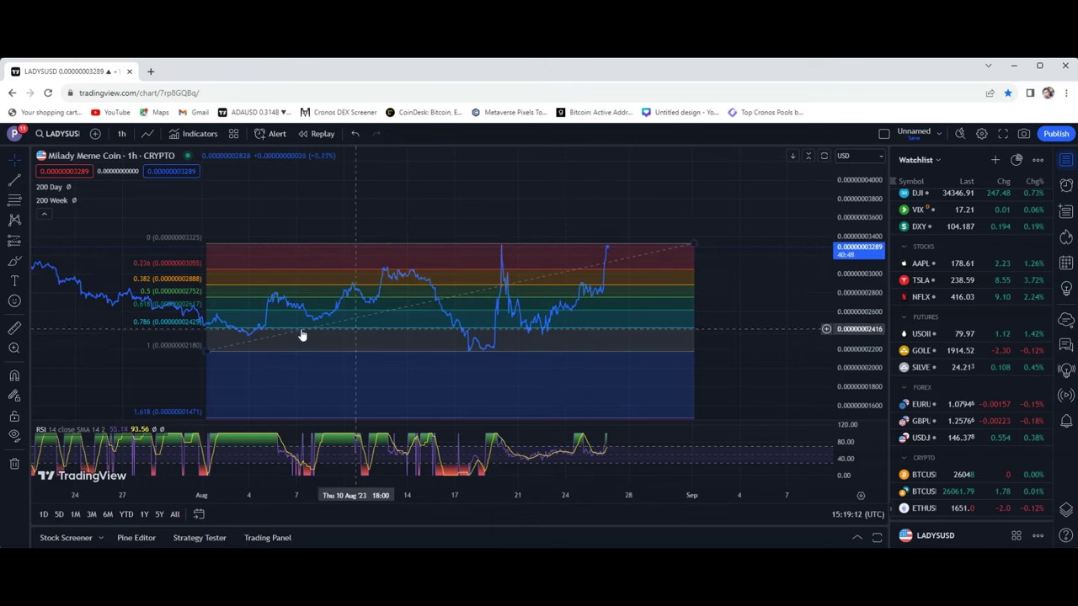
{"action": "left_click", "coordinate": [15, 329]}
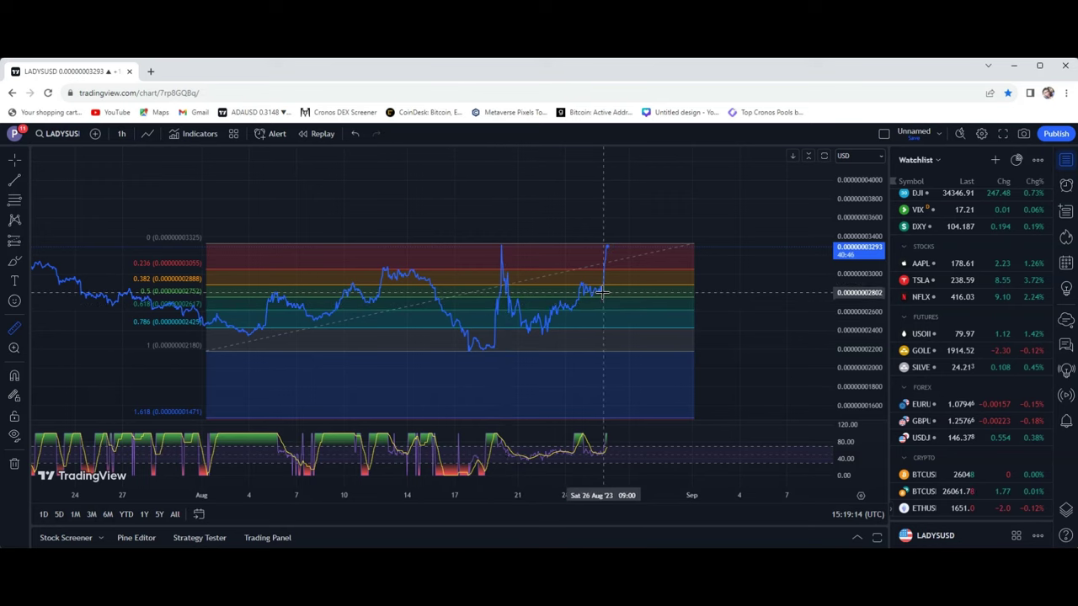
{"action": "left_click", "coordinate": [603, 292]}
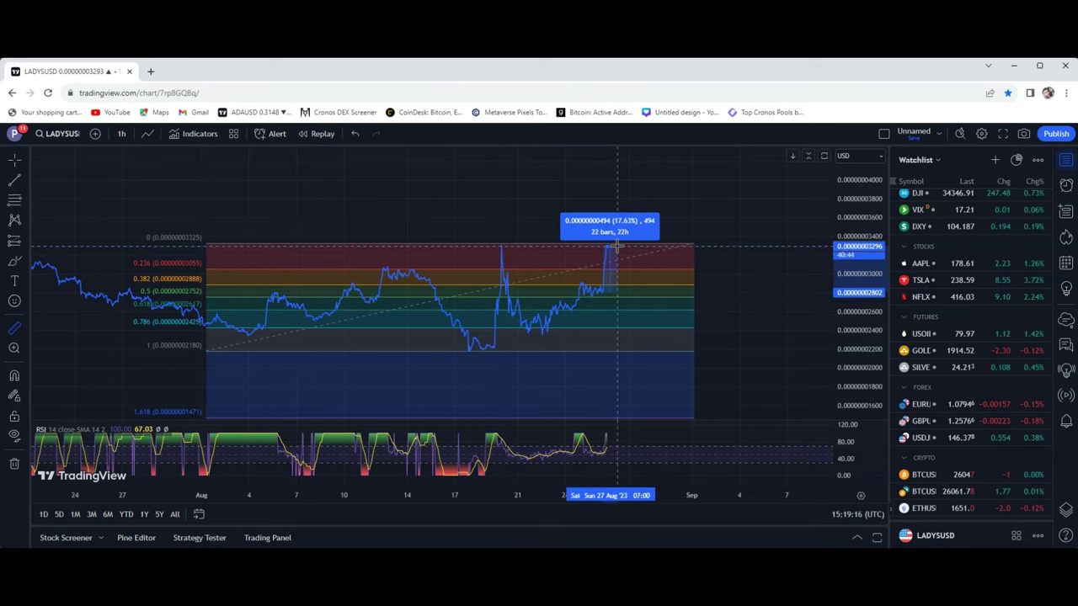
{"action": "left_click", "coordinate": [618, 245]}
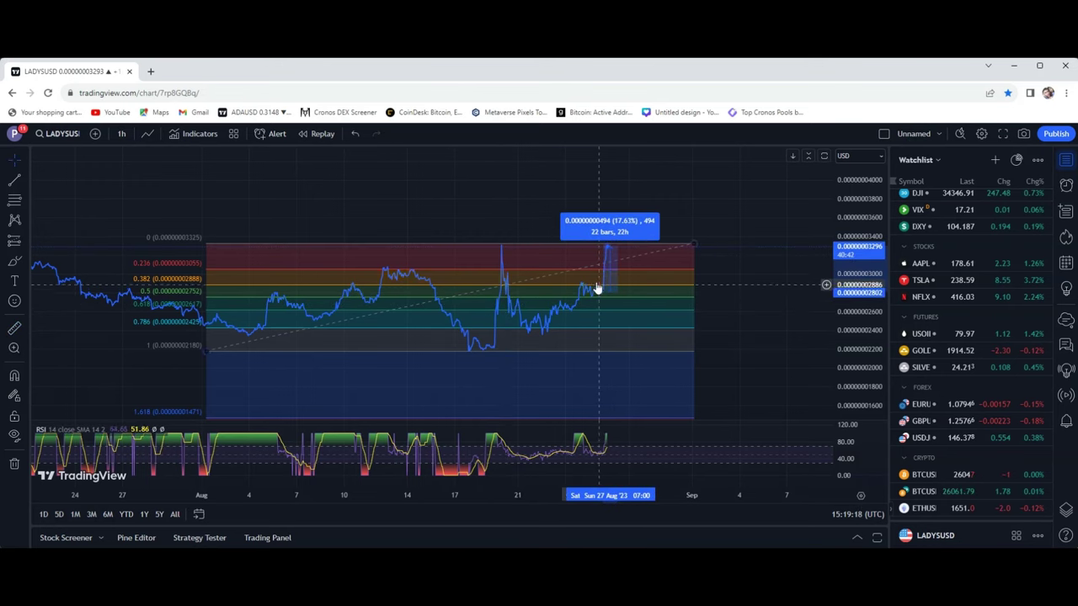
{"action": "left_click", "coordinate": [527, 228]}
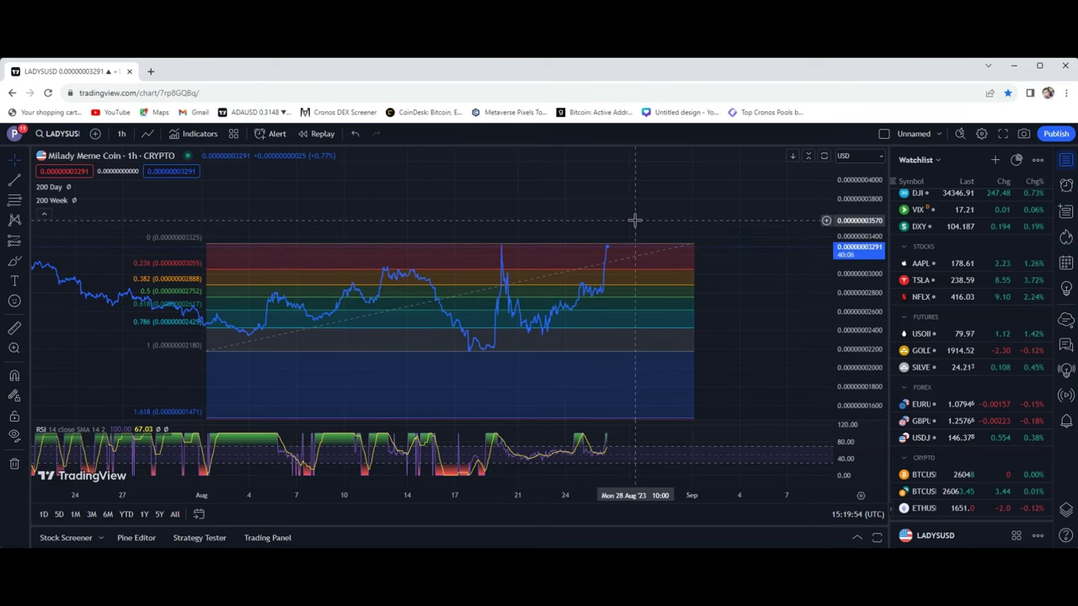
Zoom out slightly and pan to show mid-July history, keeping the Fib retracement centred.
{"action": "scroll", "coordinate": [636, 229], "scroll_direction": "down", "scroll_amount": 2}
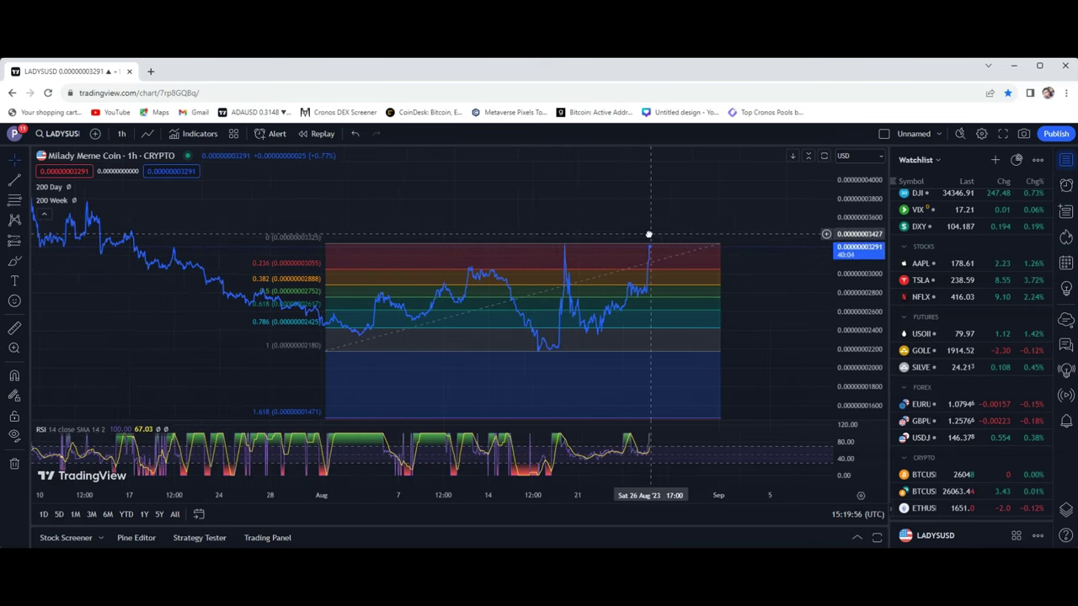
{"action": "left_click_drag", "start_coordinate": [650, 233], "coordinate": [373, 221]}
{"action": "left_click_drag", "start_coordinate": [597, 202], "coordinate": [426, 208]}
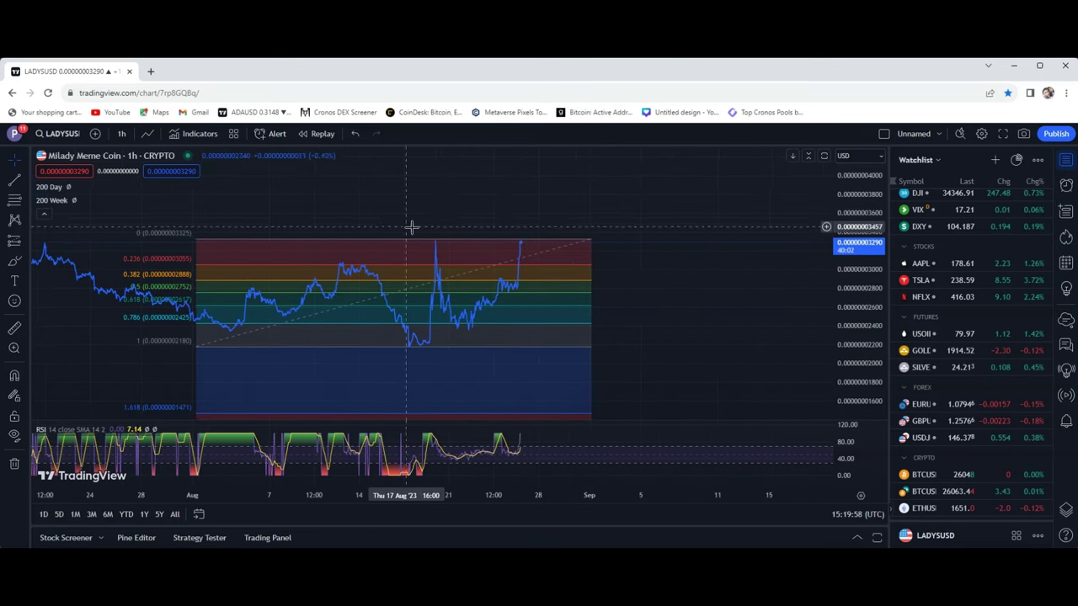
{"action": "left_click_drag", "start_coordinate": [511, 229], "coordinate": [539, 243]}
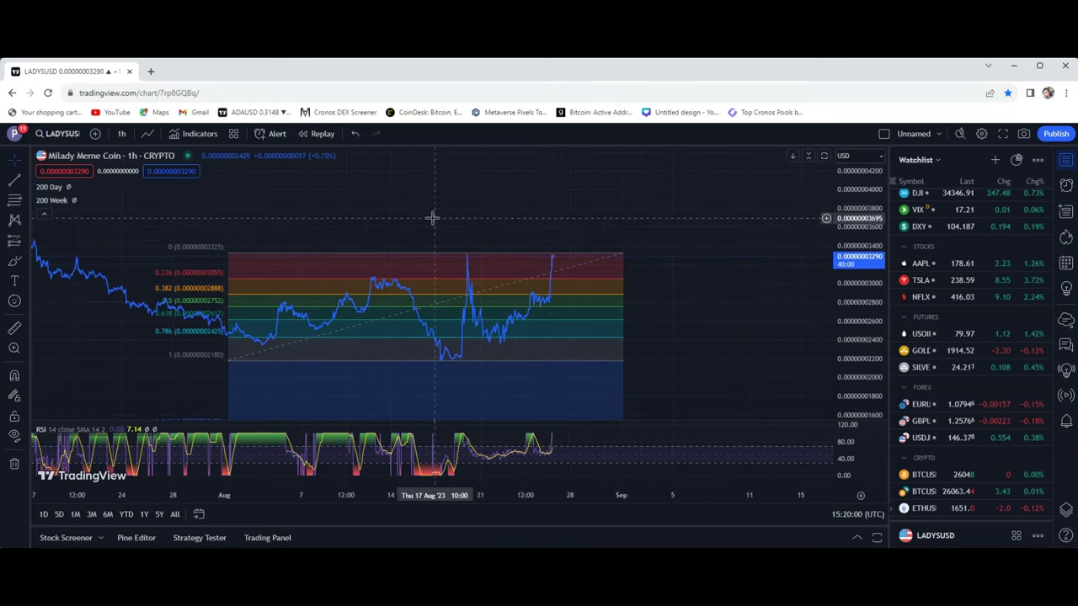
{"action": "left_click_drag", "start_coordinate": [433, 217], "coordinate": [582, 233]}
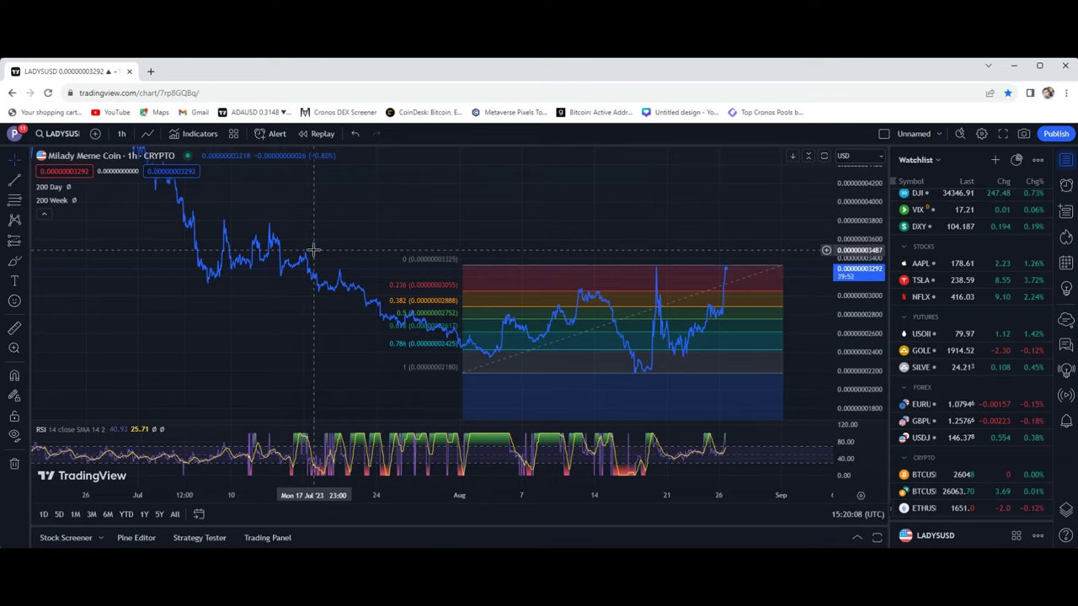
{"action": "left_click_drag", "start_coordinate": [544, 245], "coordinate": [257, 239]}
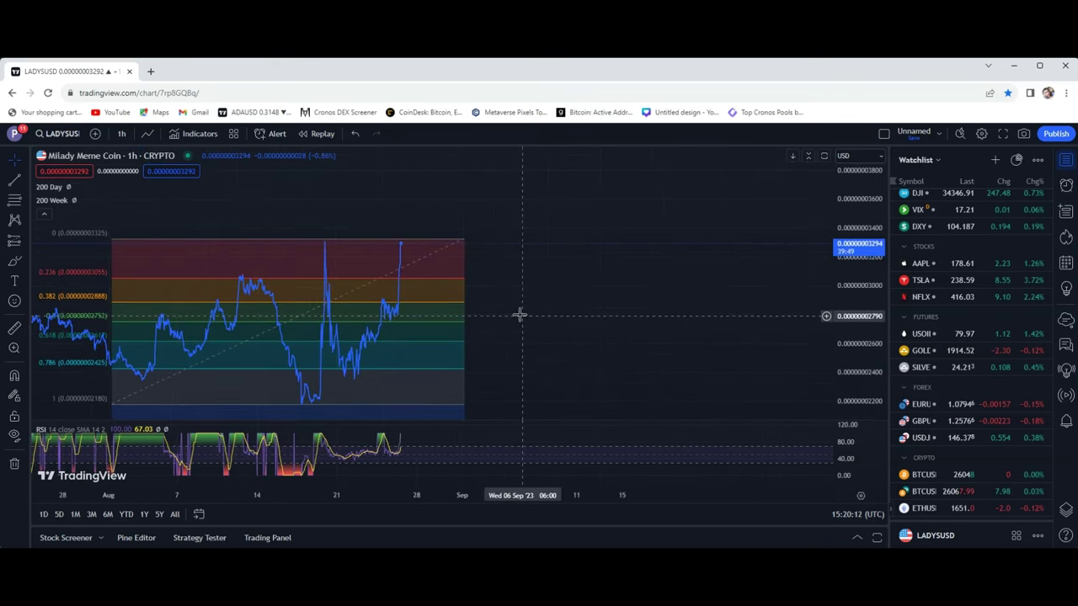
{"action": "mouse_move", "coordinate": [445, 217]}
{"action": "left_mouse_down"}
{"action": "mouse_move", "coordinate": [495, 216]}
{"action": "mouse_move", "coordinate": [528, 193]}
{"action": "left_mouse_up"}
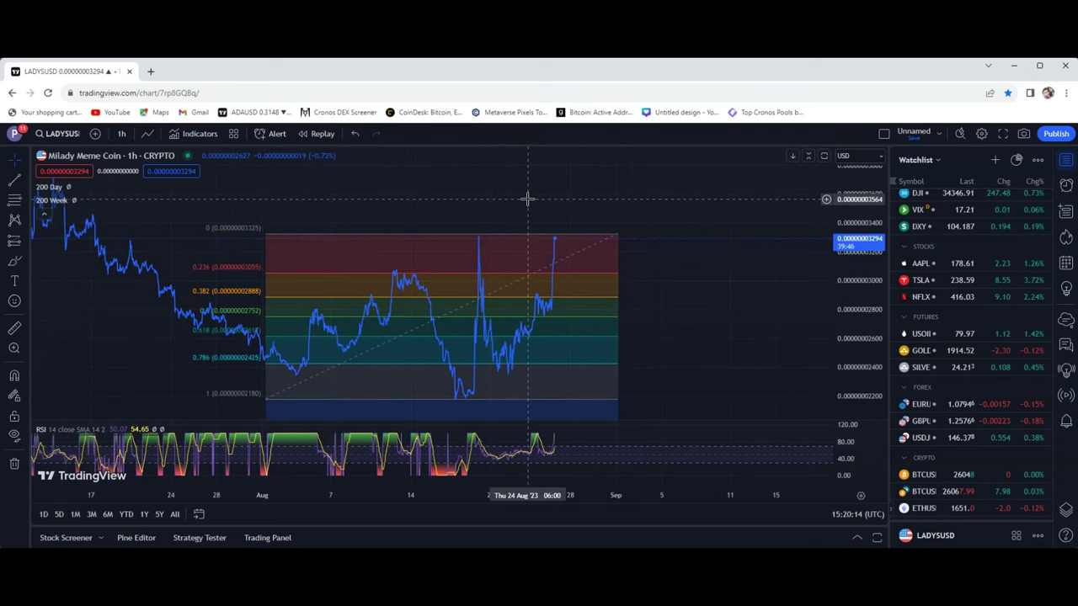
{"action": "left_click_drag", "start_coordinate": [450, 211], "coordinate": [482, 201]}
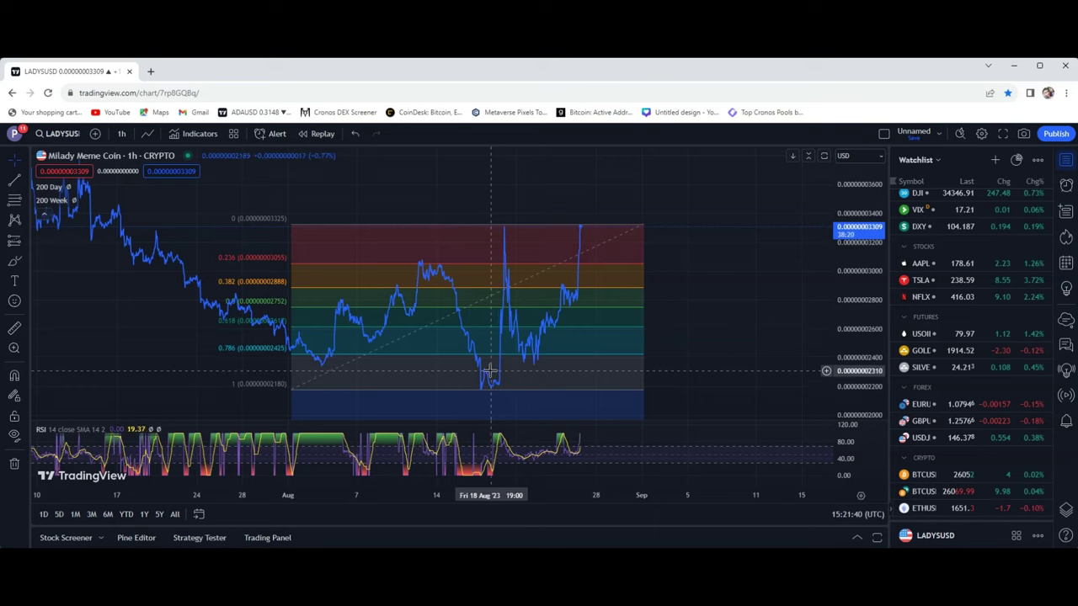
{"action": "scroll", "coordinate": [473, 376], "scroll_direction": "down", "scroll_amount": 2}
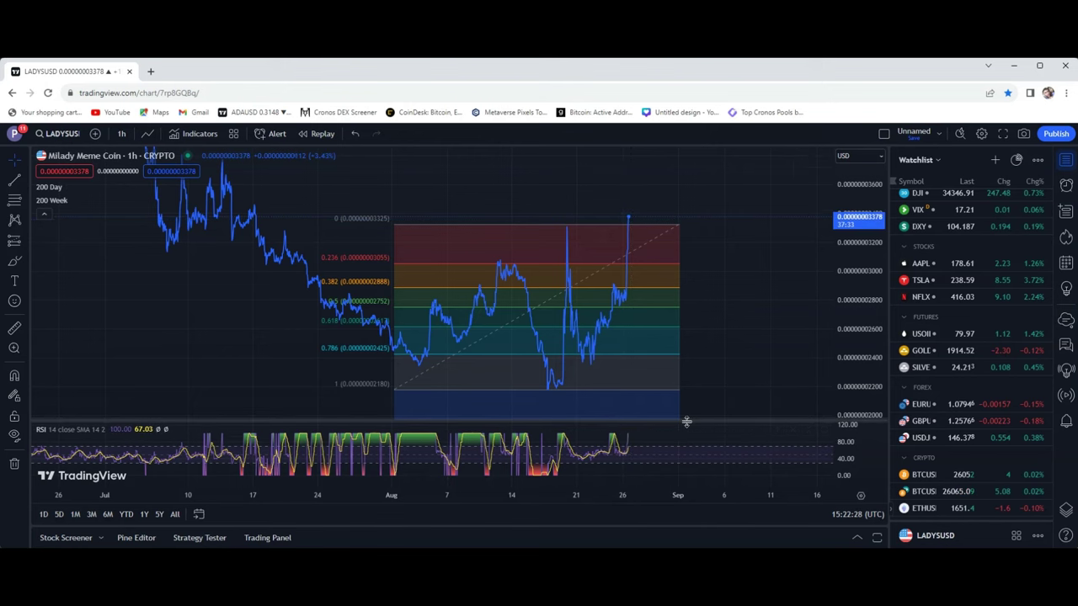
Raise the price/RSI divider to enlarge the RSI pane and pan slightly toward earlier dates.
{"action": "left_click_drag", "start_coordinate": [686, 421], "coordinate": [695, 388]}
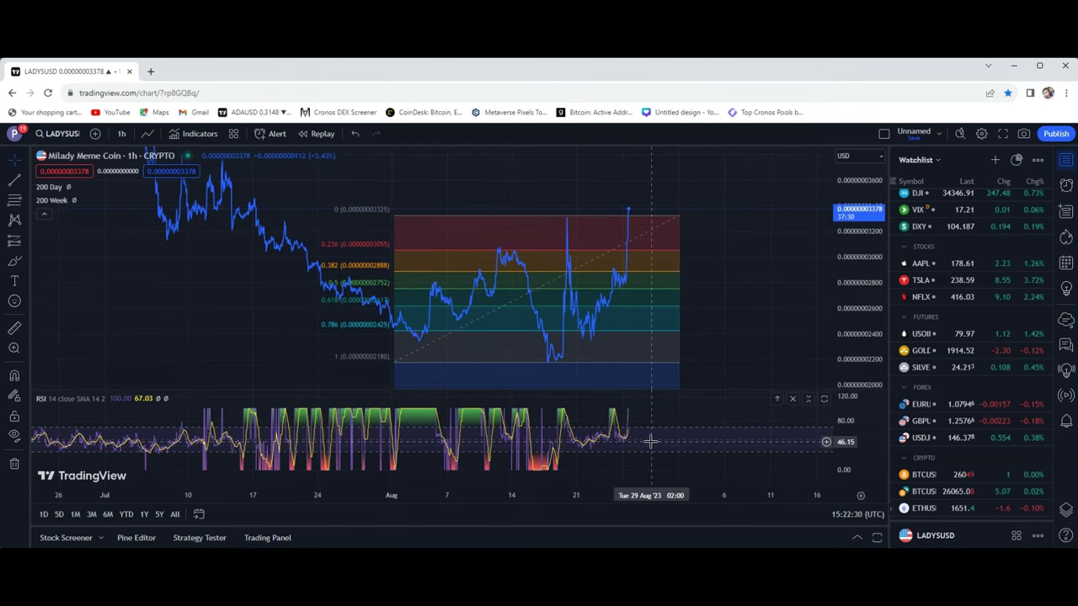
{"action": "left_click_drag", "start_coordinate": [649, 446], "coordinate": [684, 445]}
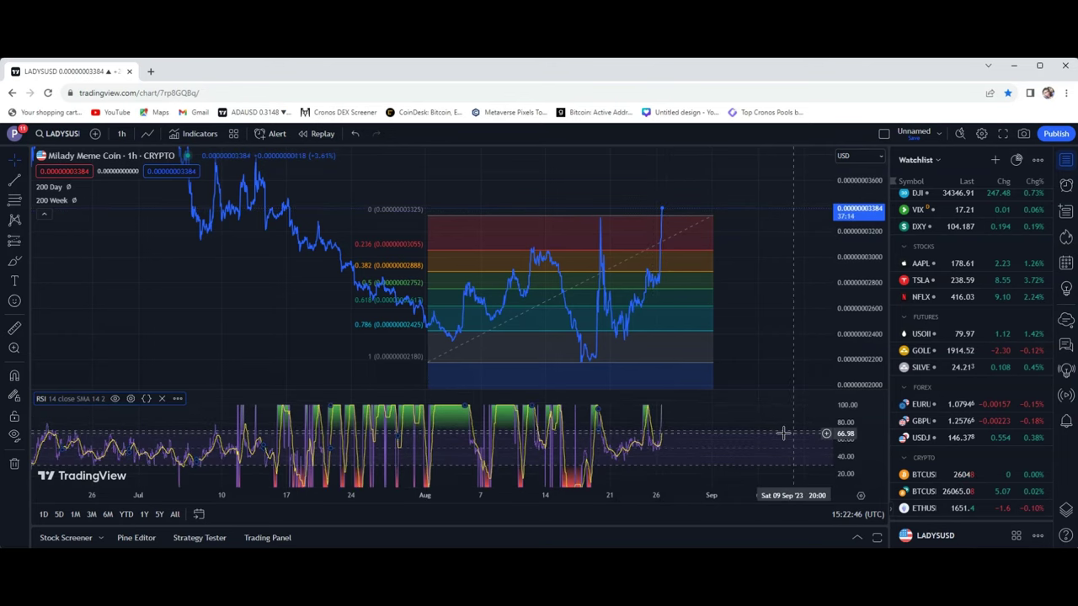
Zoom in, then out slightly, to frame mid-July through early September around the retracement.
{"action": "scroll", "coordinate": [782, 435], "scroll_direction": "up", "scroll_amount": 3}
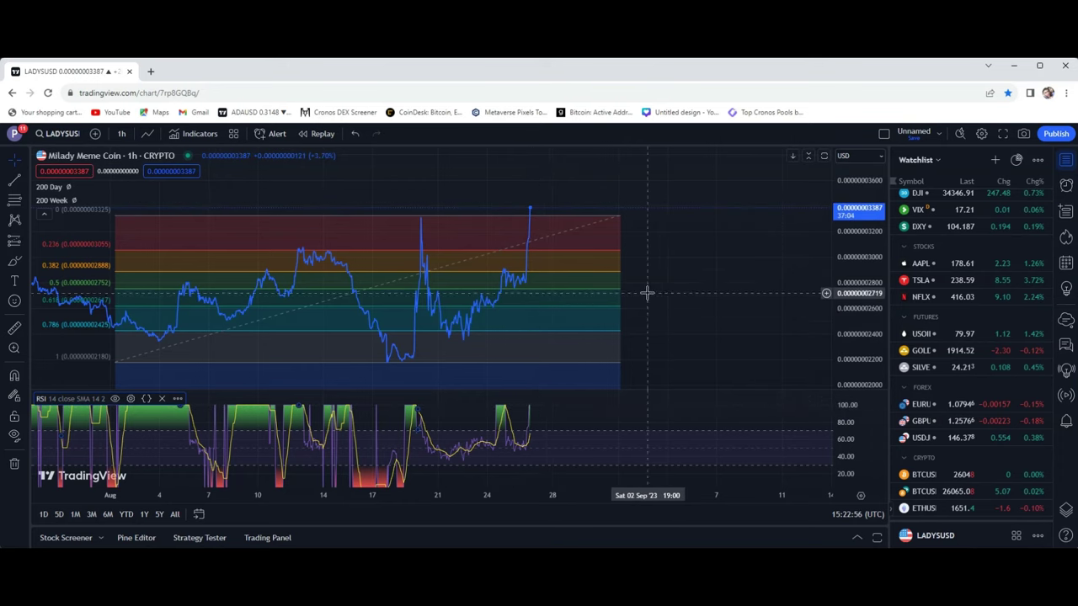
{"action": "scroll", "coordinate": [737, 299], "scroll_direction": "down", "scroll_amount": 3}
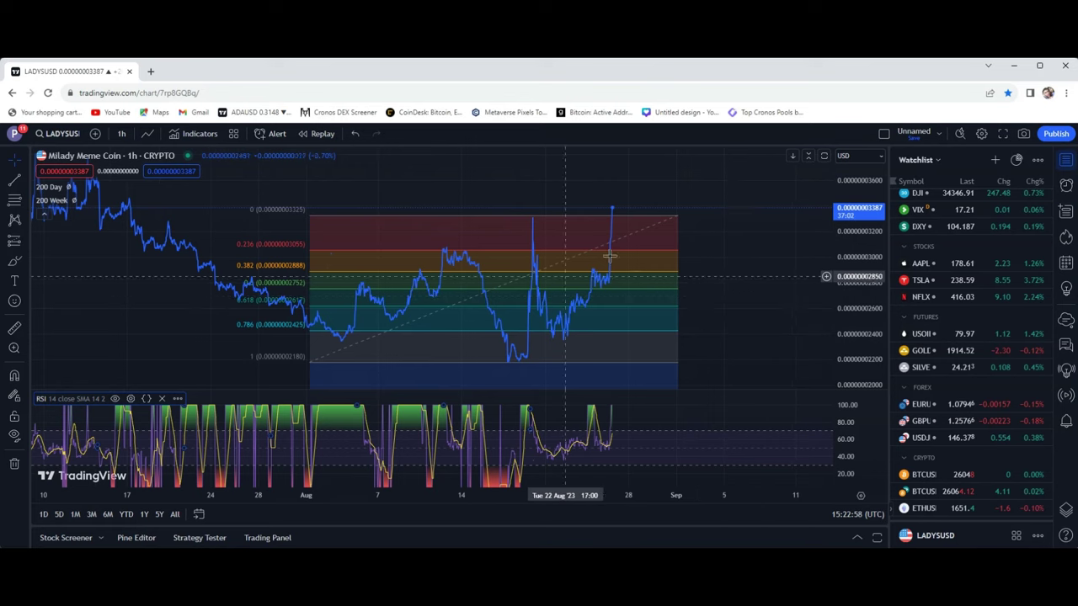